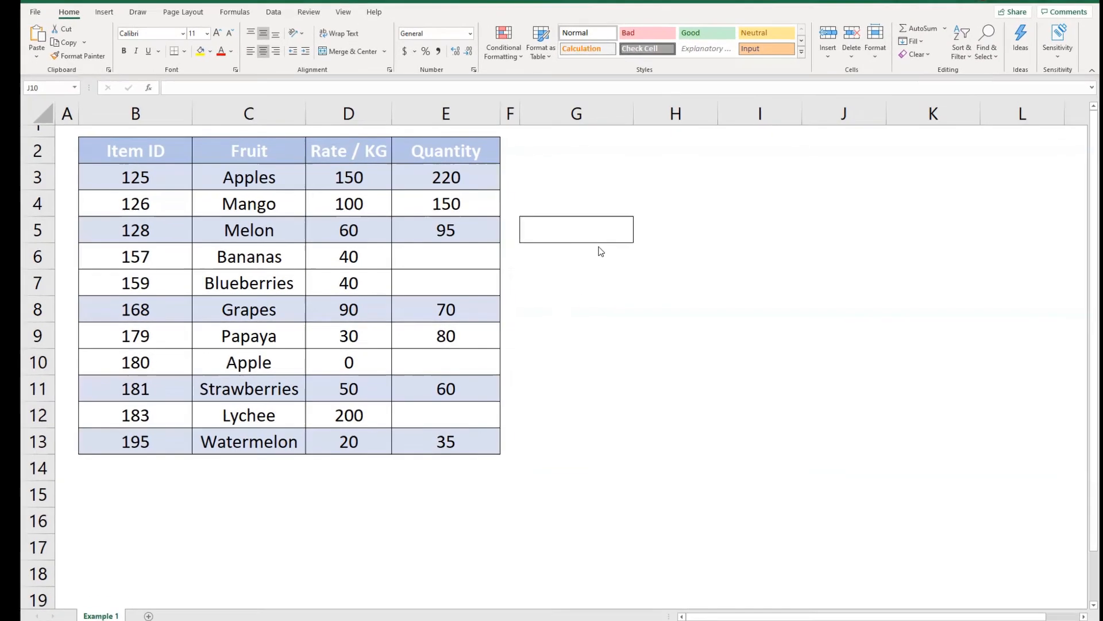
Enter the formula =COUNT(C3:C13) in cell G5 to count numeric entries in the Fruit column
click(590, 224)
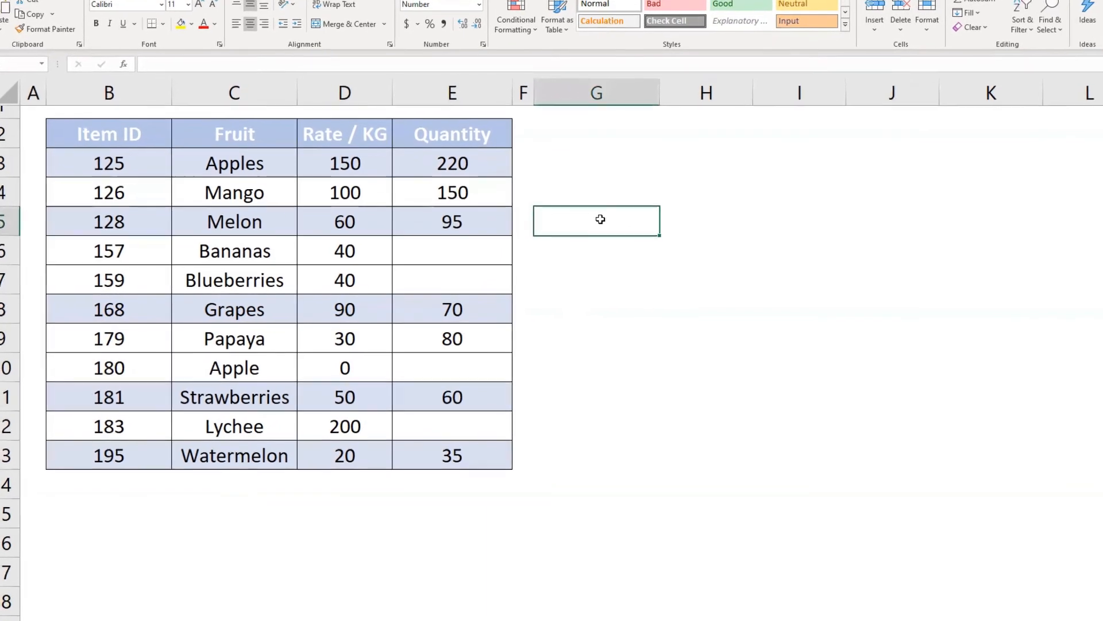
text(=)
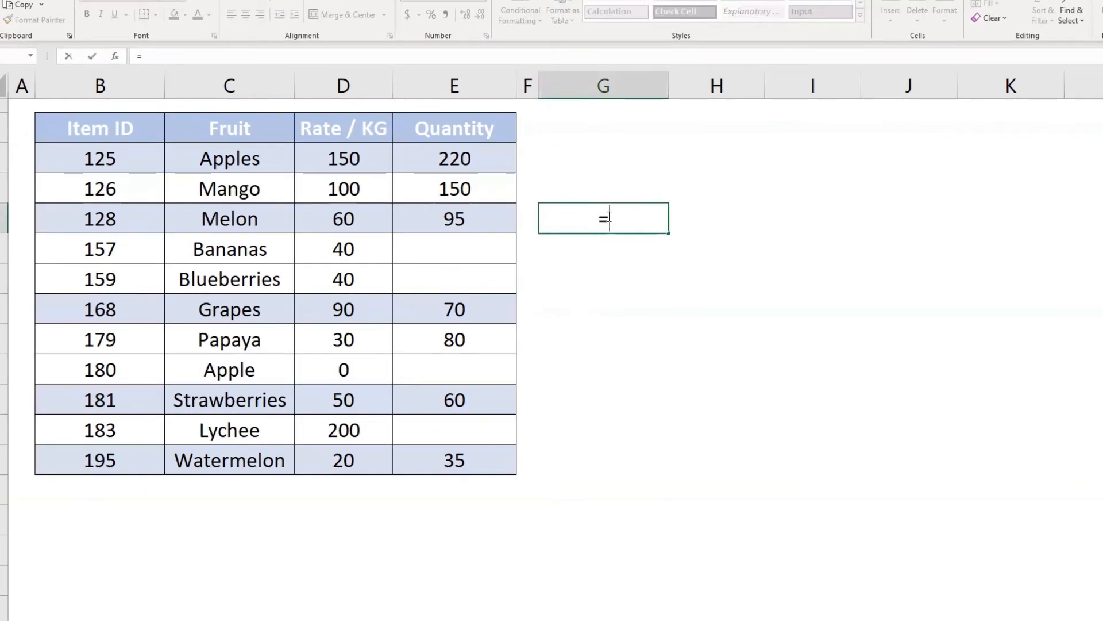
text(count)
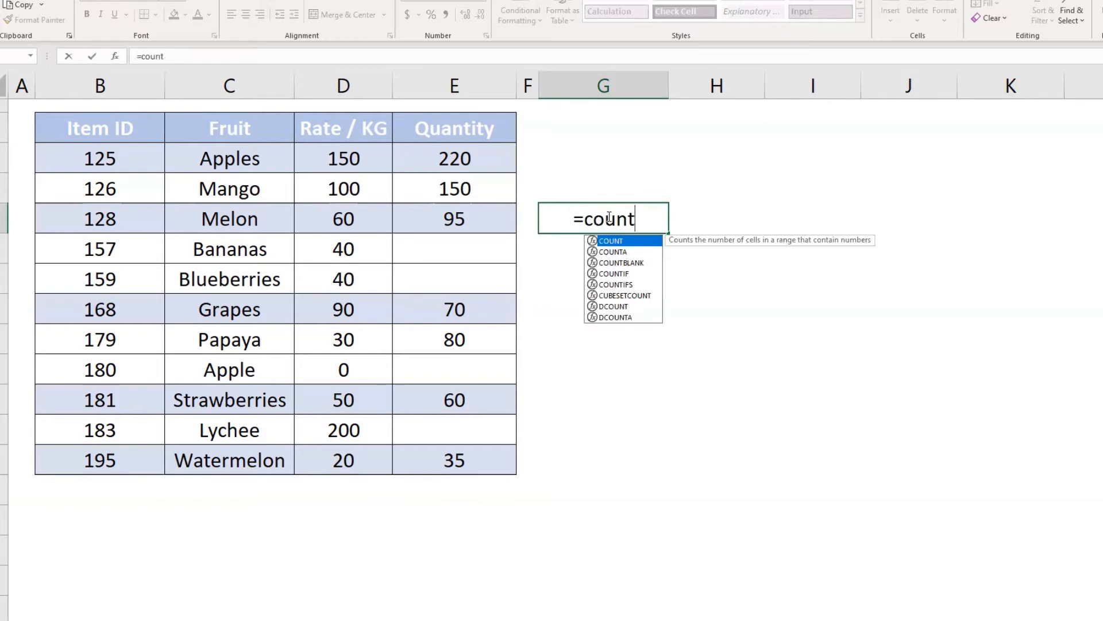
text(()
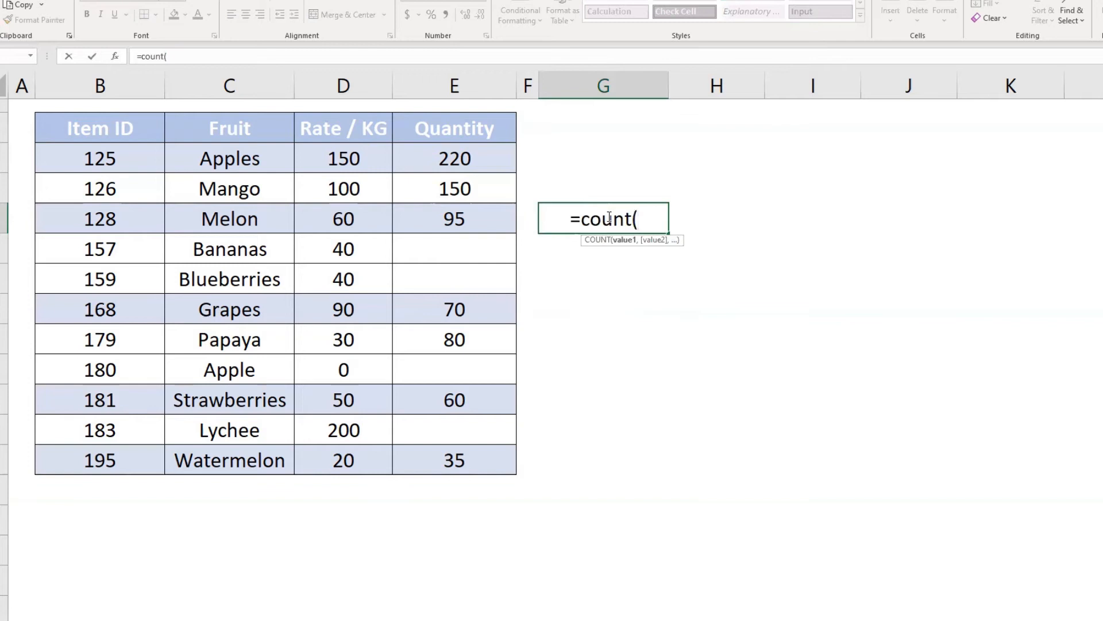
drag(240, 152, 218, 462)
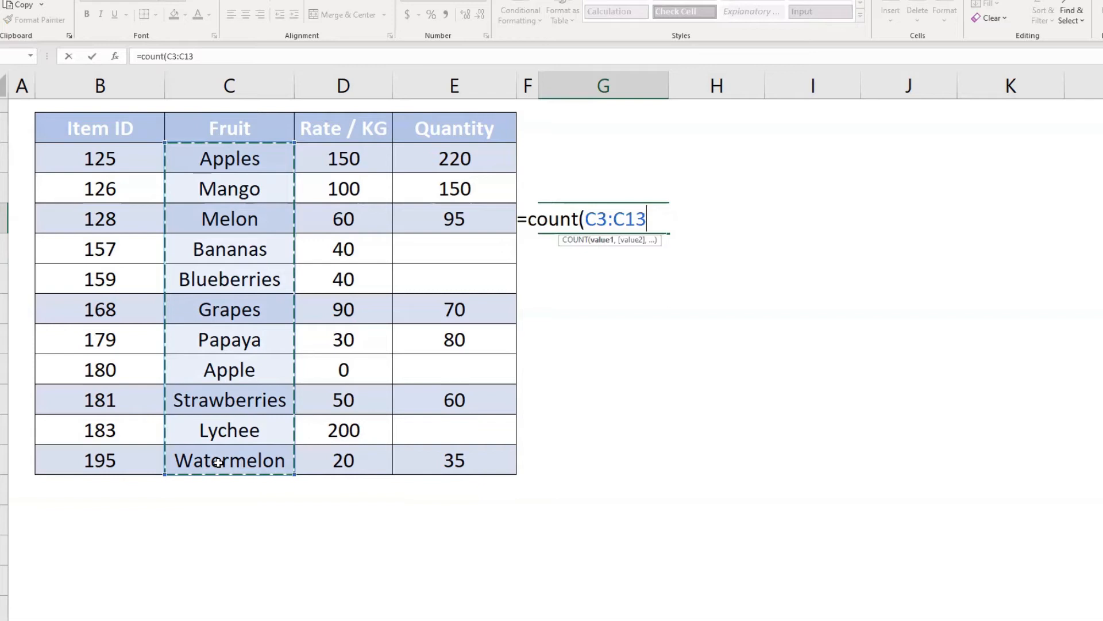
text())
key(Return)
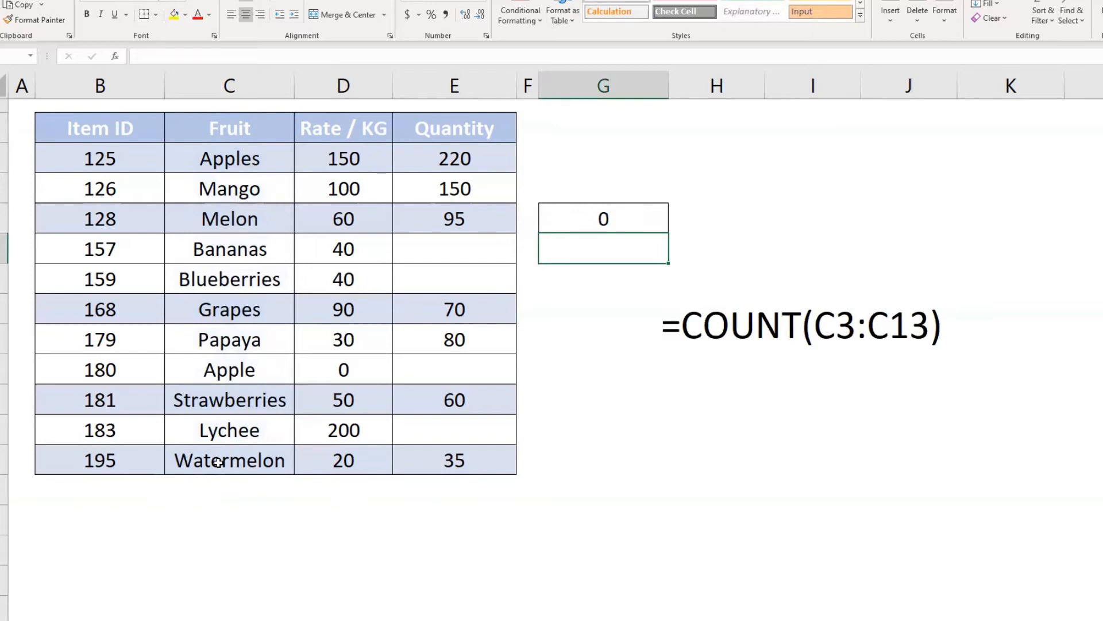
Change the function in cell G5 to COUNTA so it counts the non-empty Fruit cells C3:C13
click(690, 339)
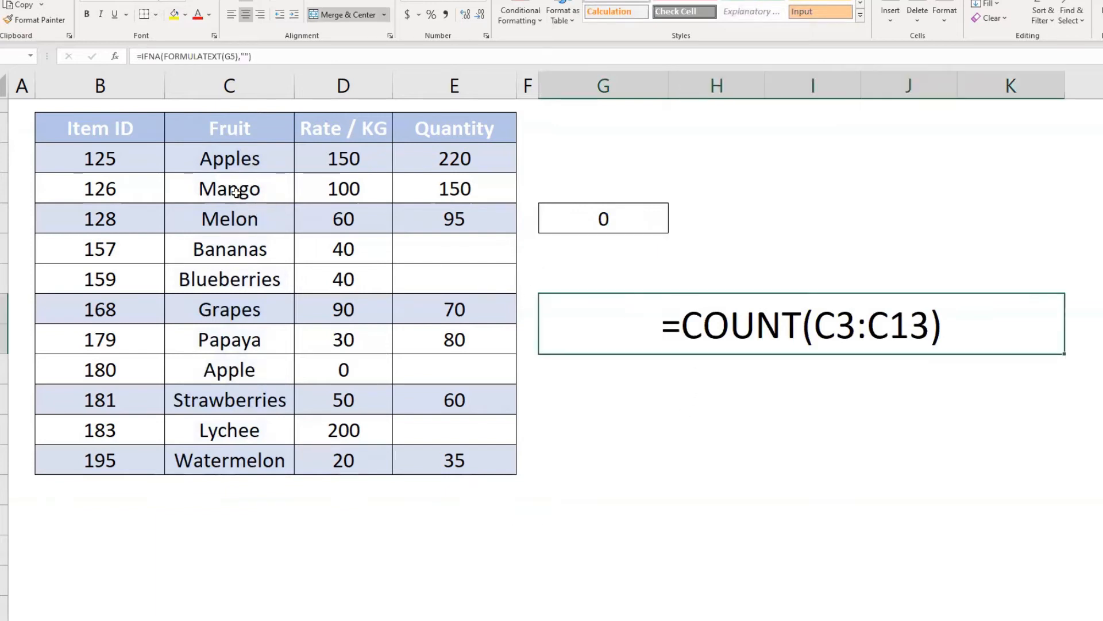
drag(227, 160, 224, 457)
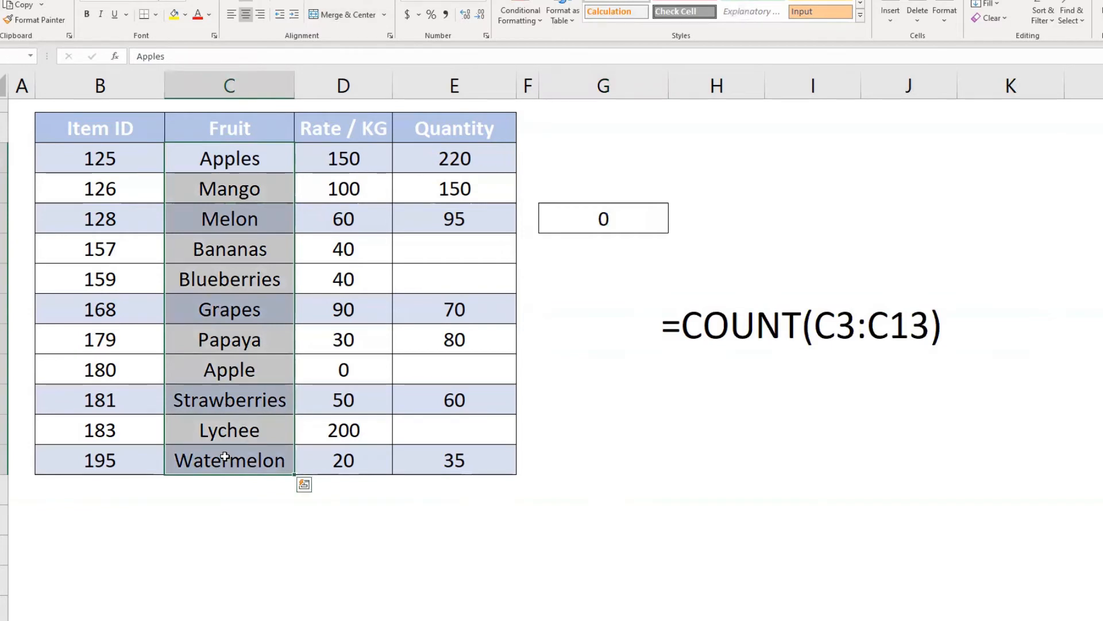
click(596, 212)
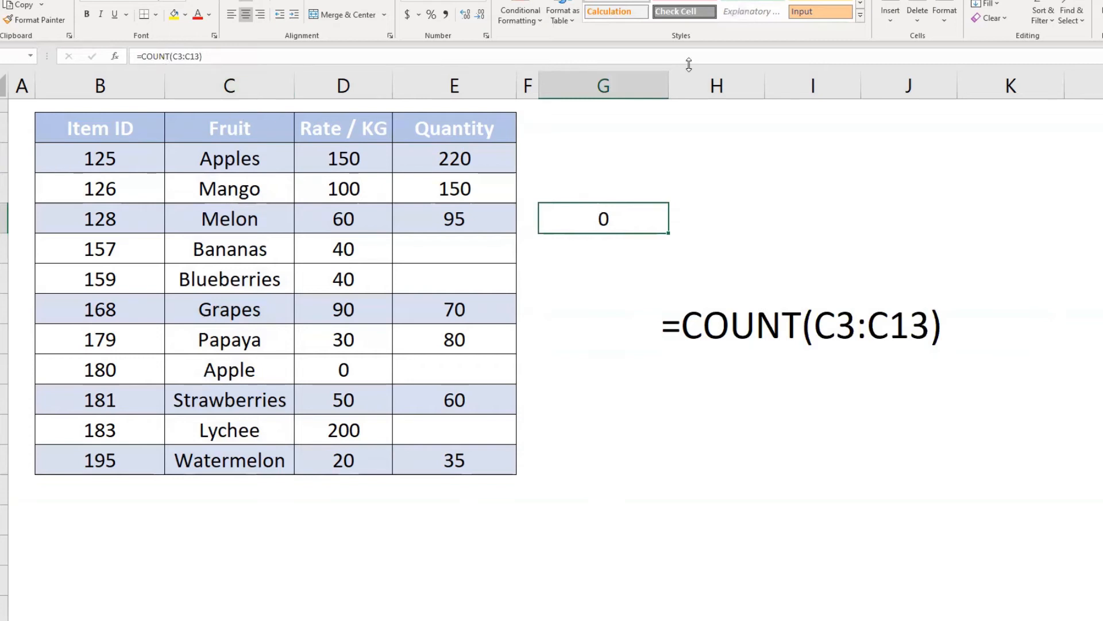
key(F2)
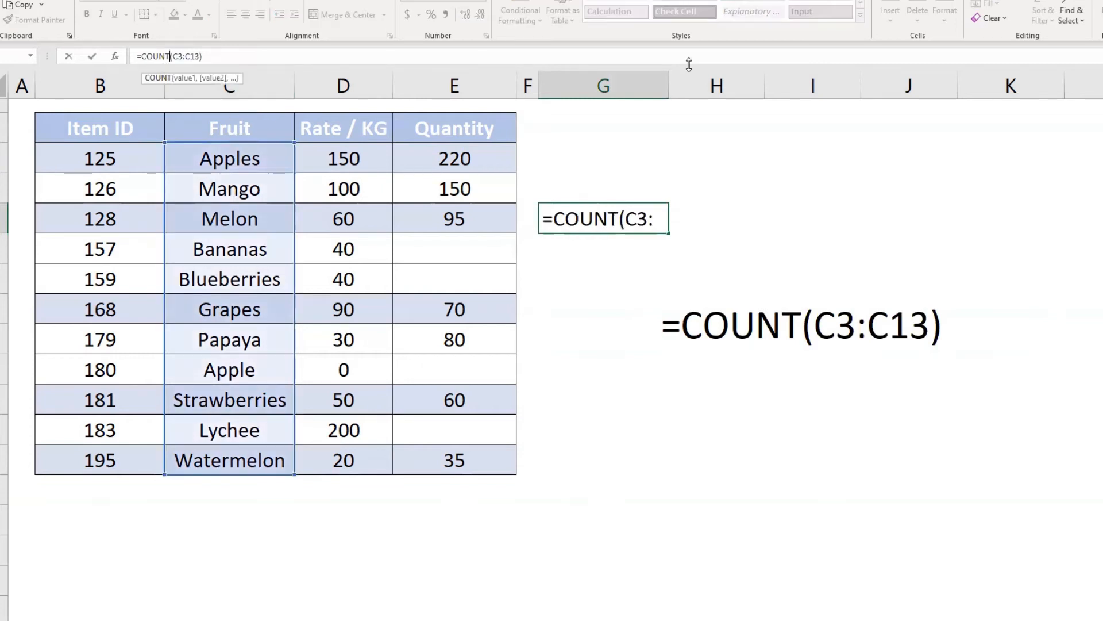
text(A)
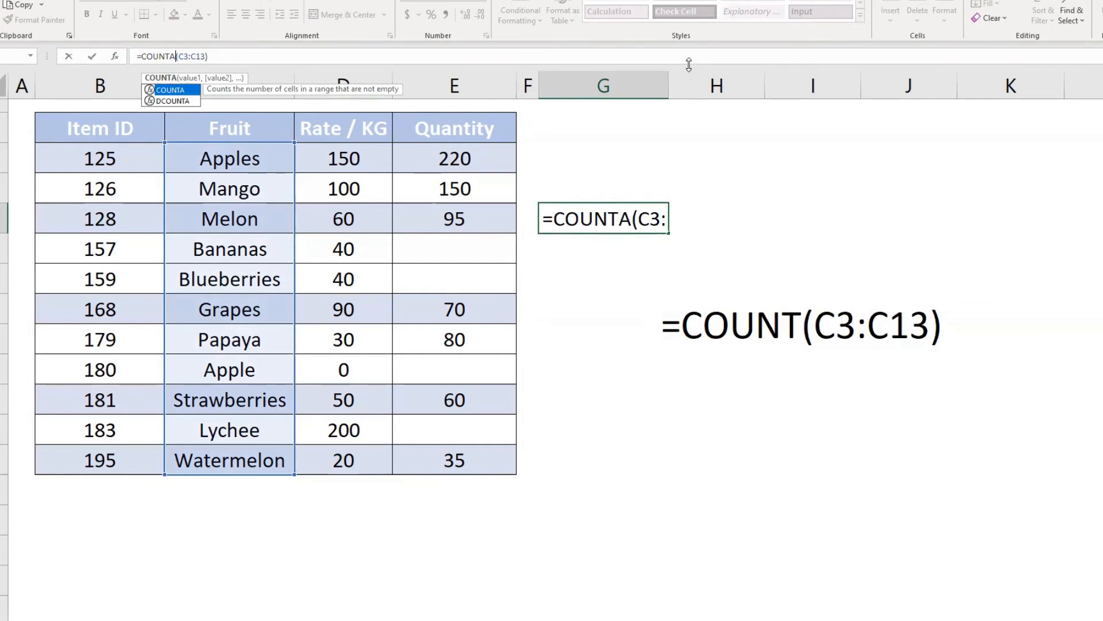
key(Return)
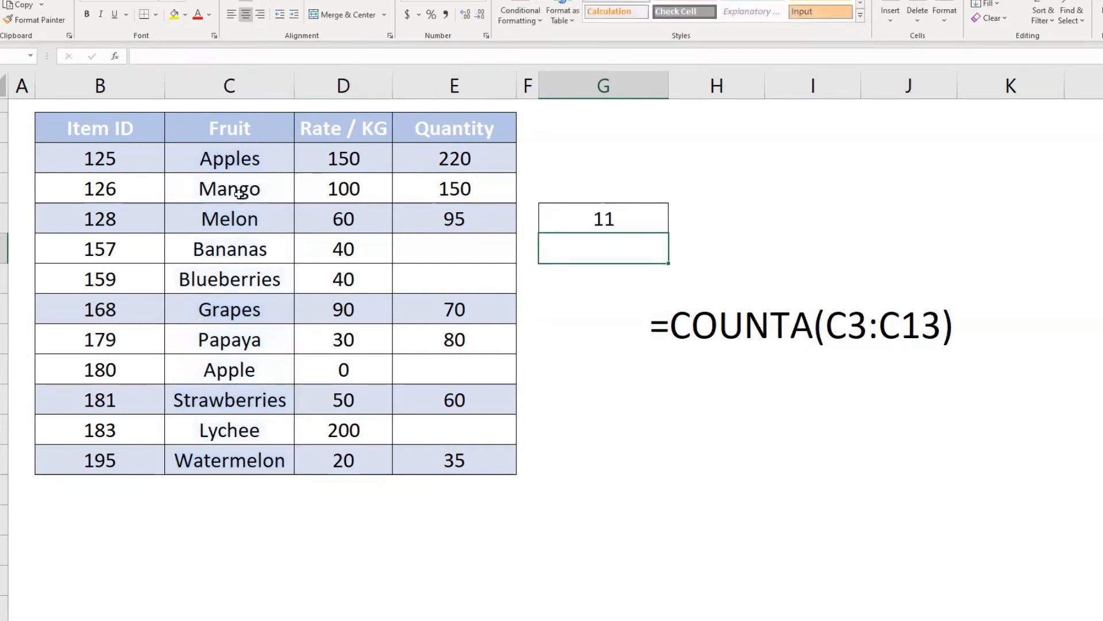
Review the Fruit entries and change the range of G5's COUNTA formula to the Quantity cells E3:E13
drag(238, 159, 253, 458)
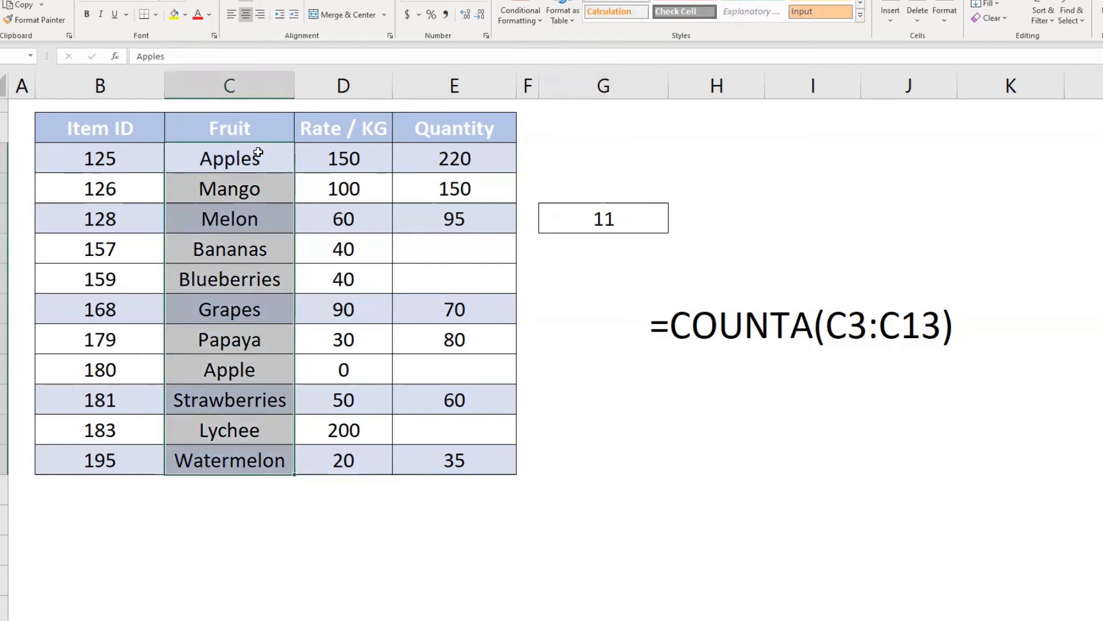
drag(258, 152, 256, 458)
click(776, 311)
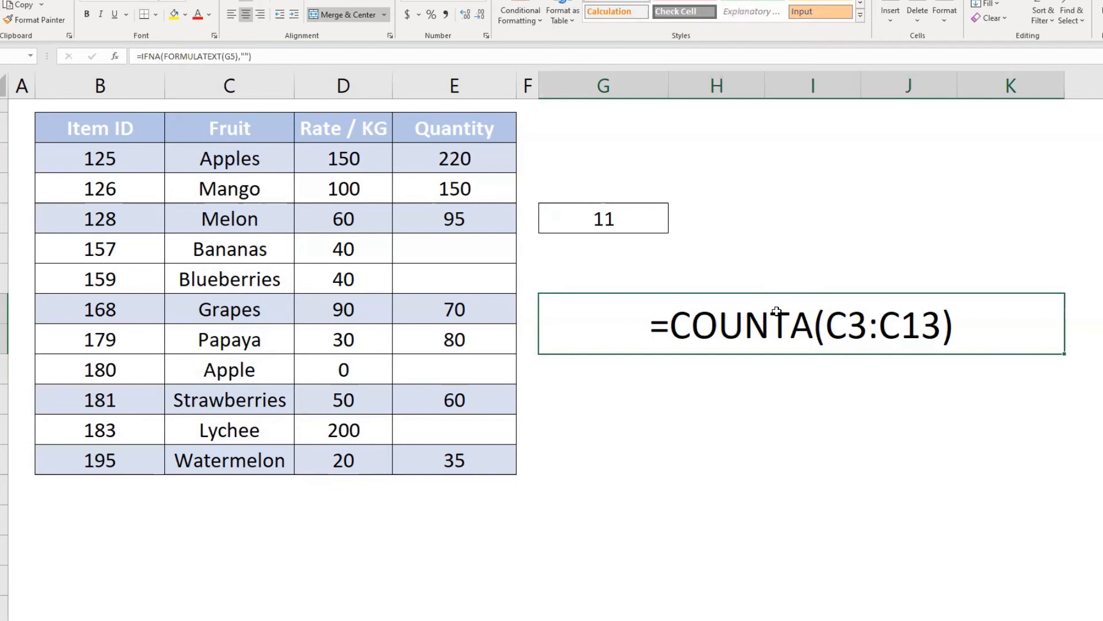
click(593, 214)
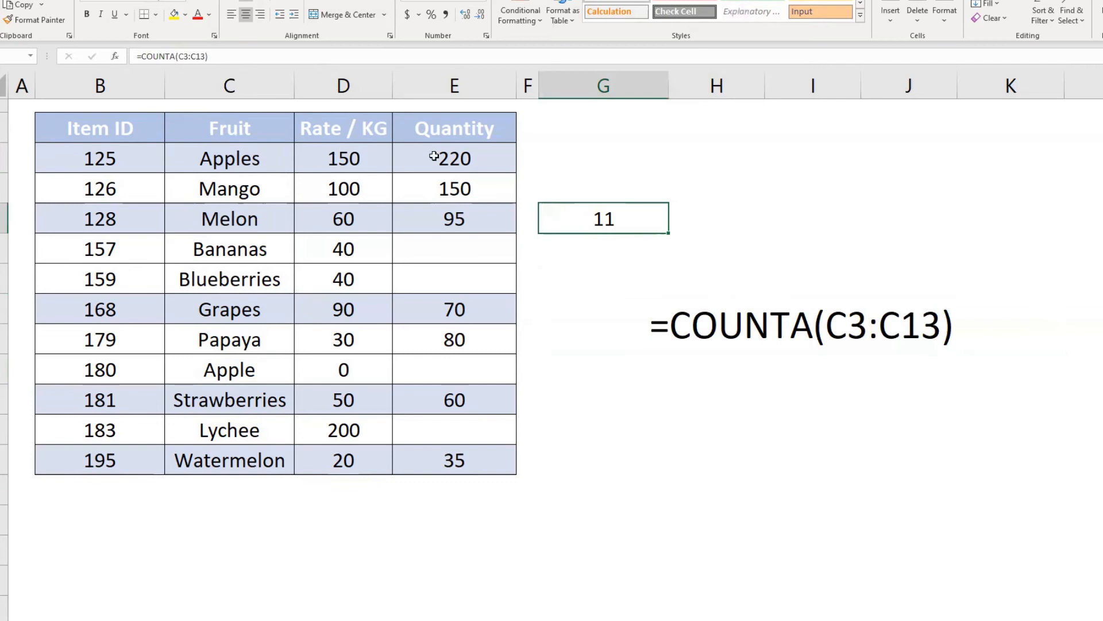
click(180, 56)
key(shift+Right)
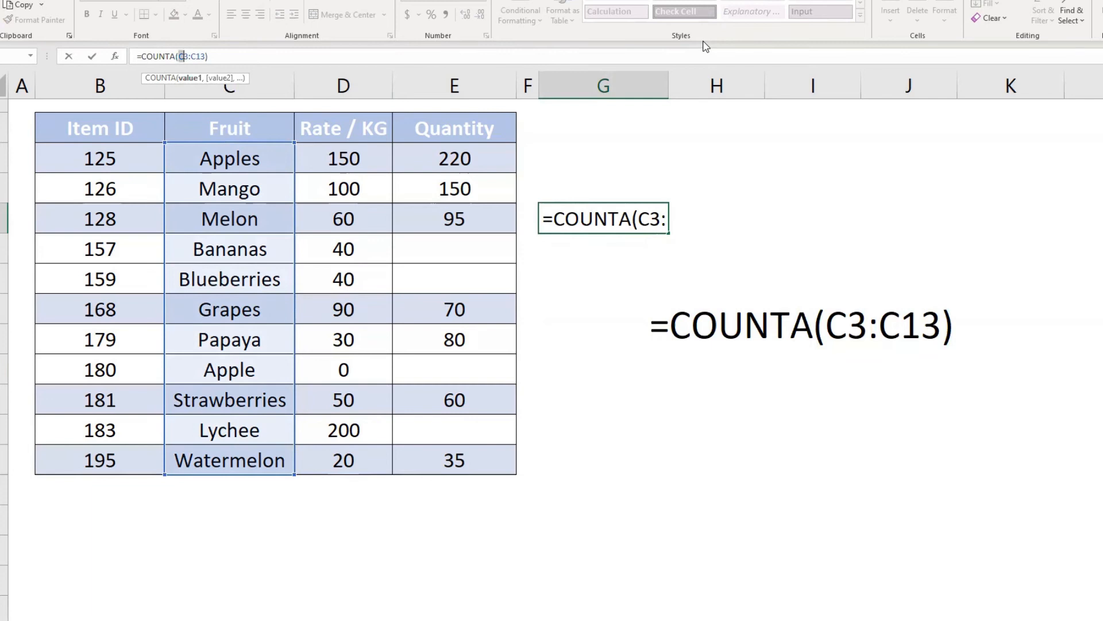
text(E3:)
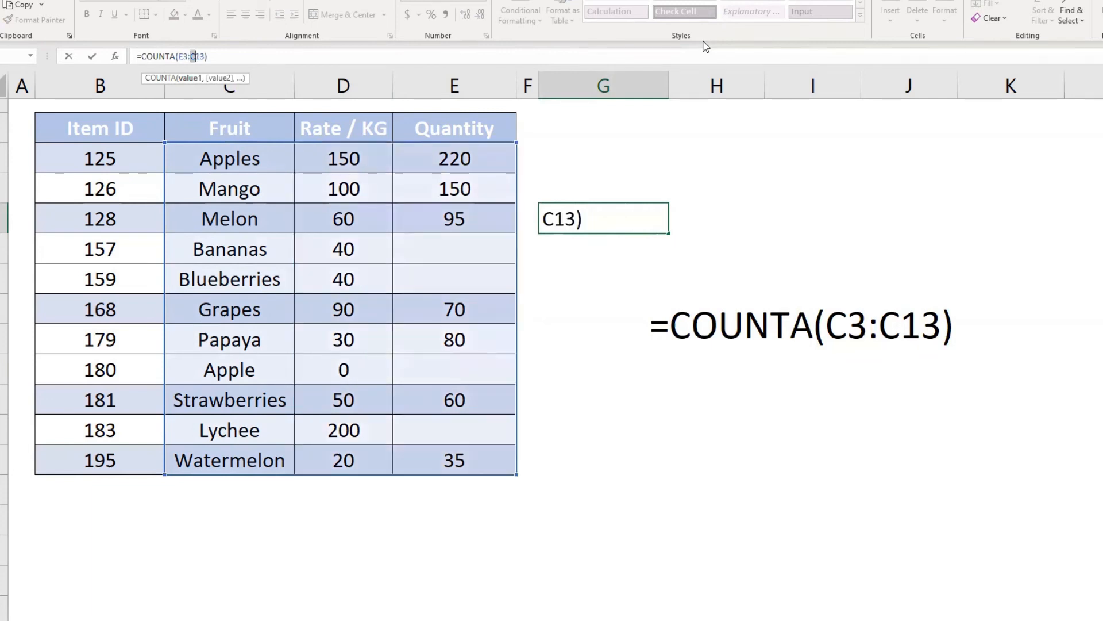
text(E)
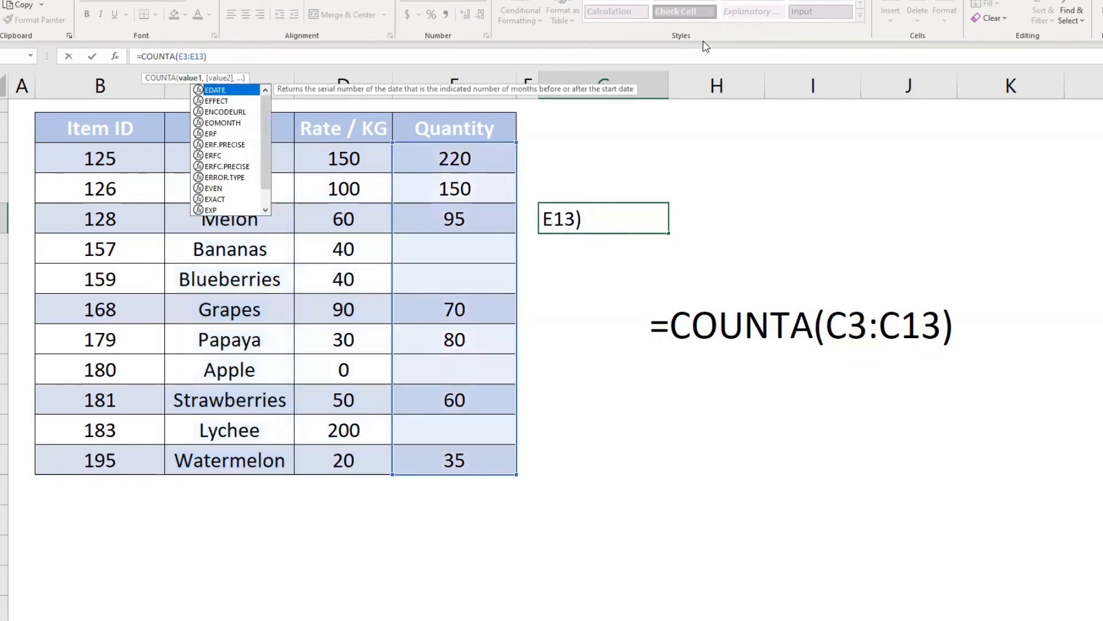
key(Return)
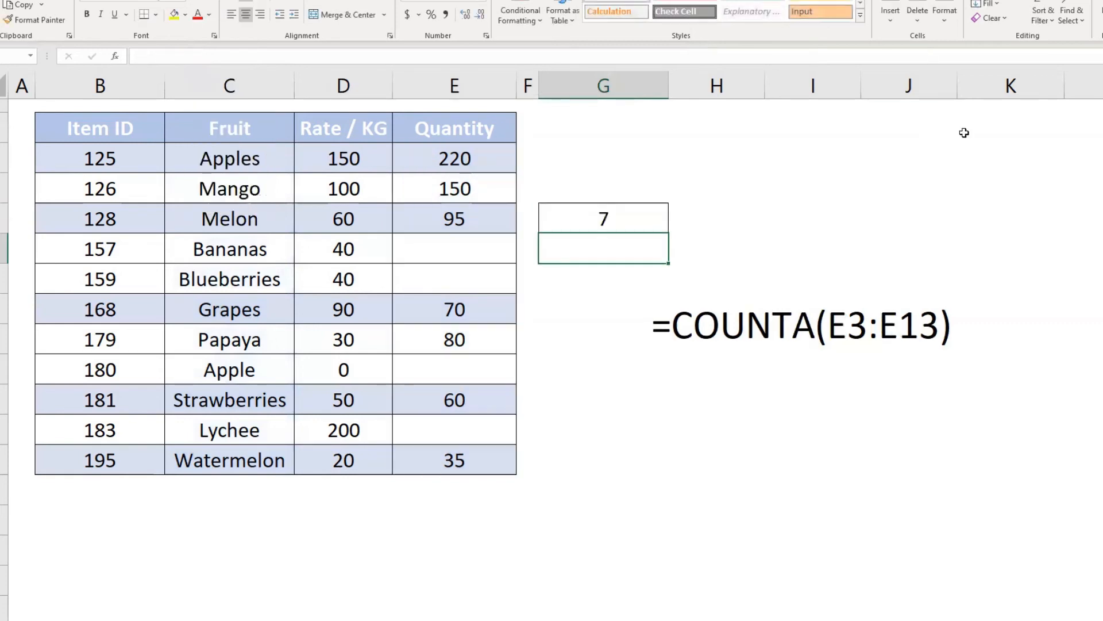
Review the filled and empty Quantity cells and change the function in G5 to COUNT for E3:E13
click(477, 168)
drag(476, 180, 478, 454)
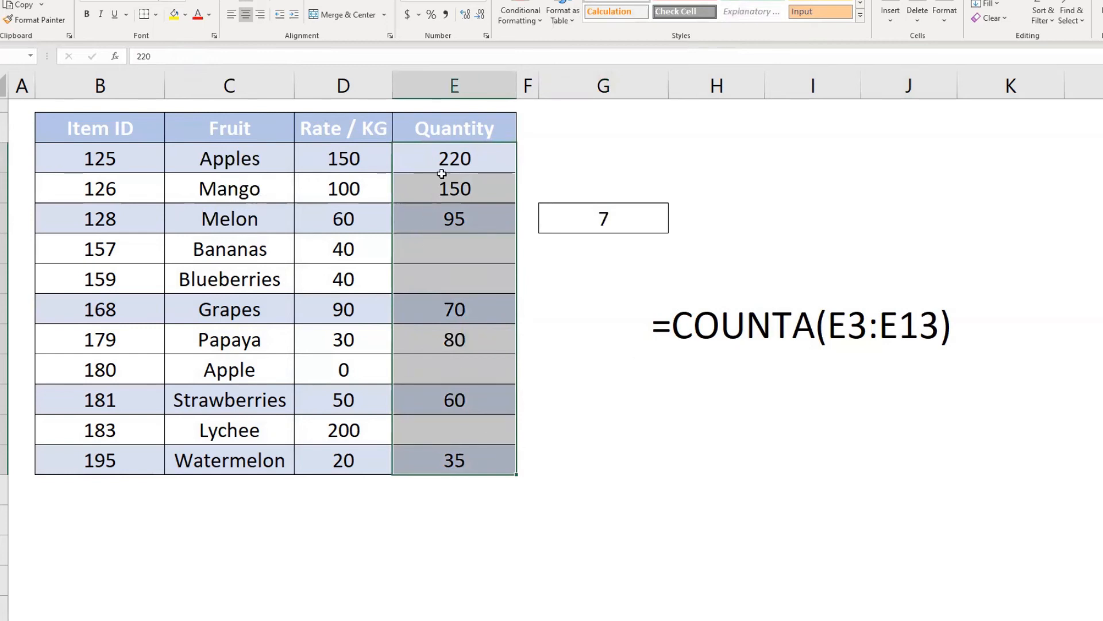
click(458, 160)
drag(458, 159, 458, 465)
click(463, 251)
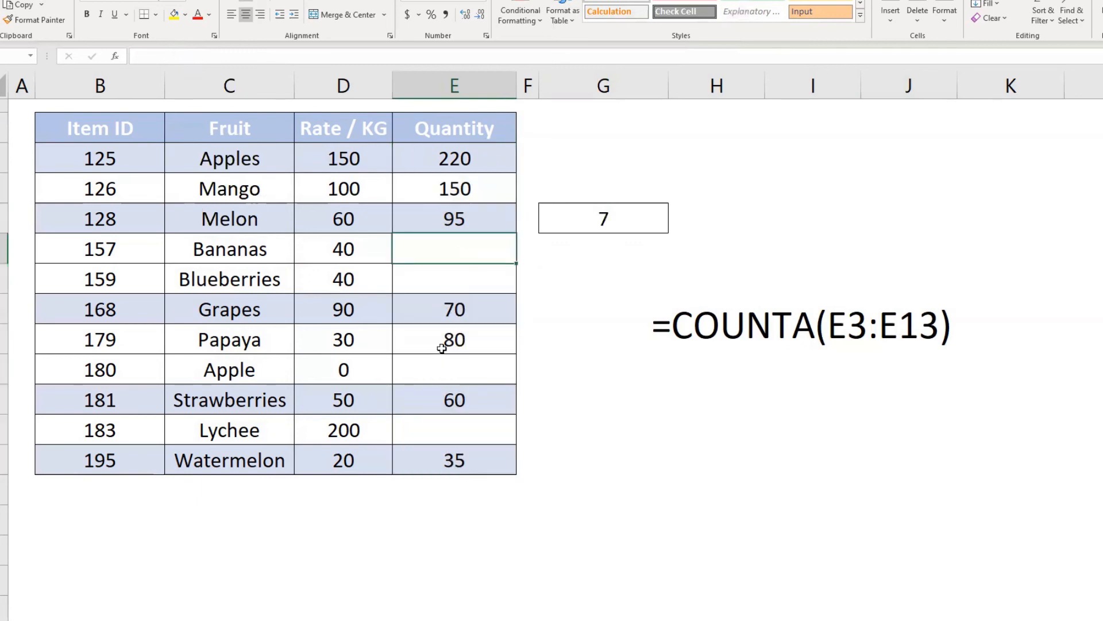
click(639, 205)
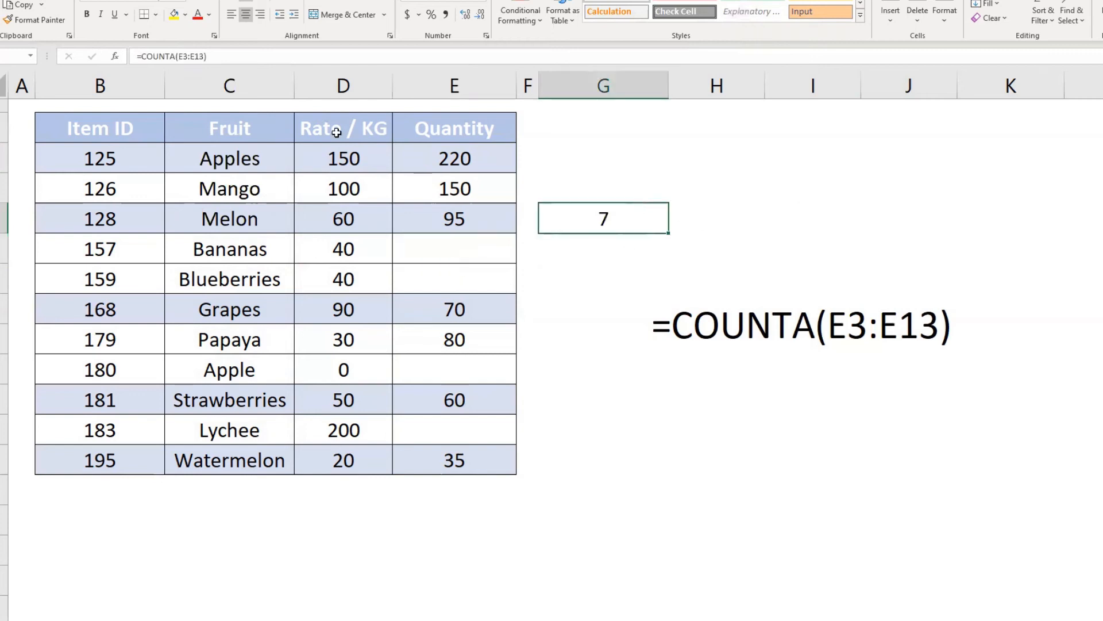
click(336, 50)
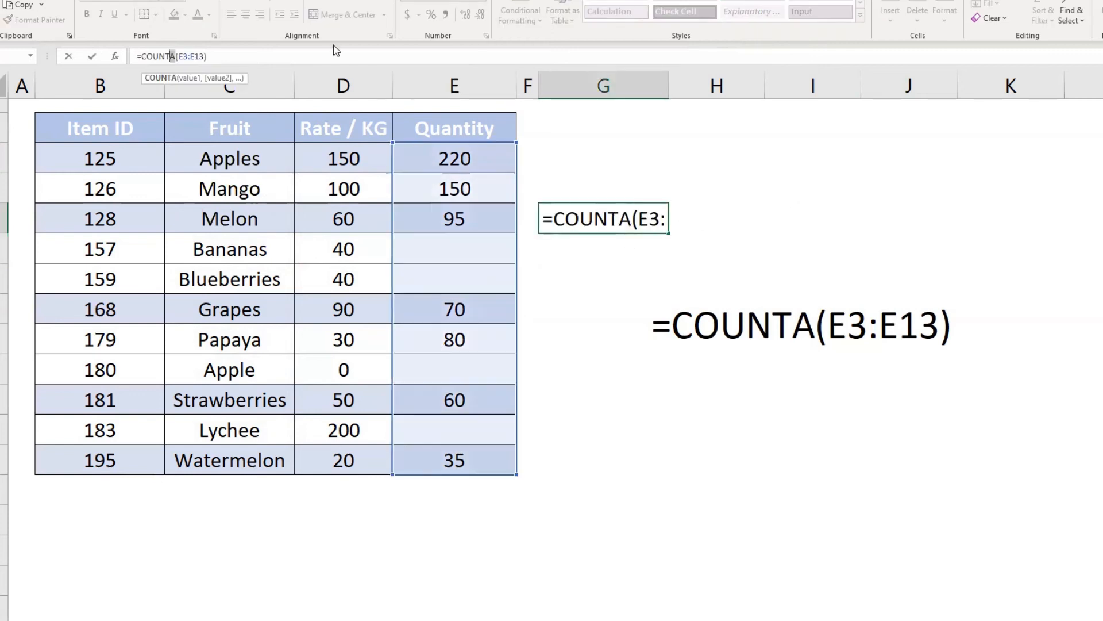
key(BackSpace)
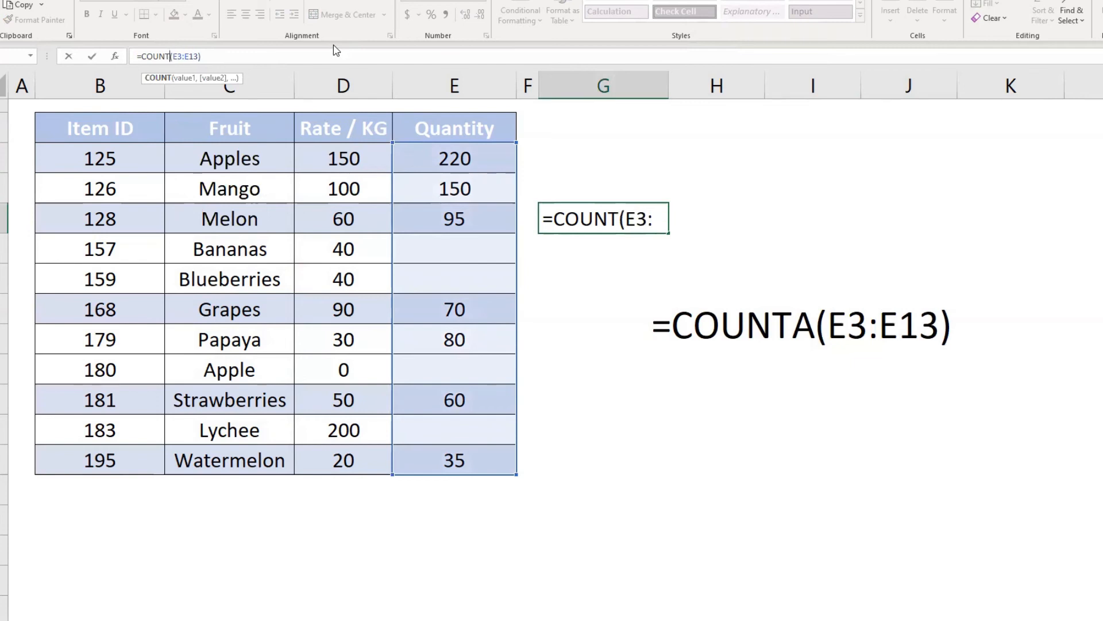
key(Return)
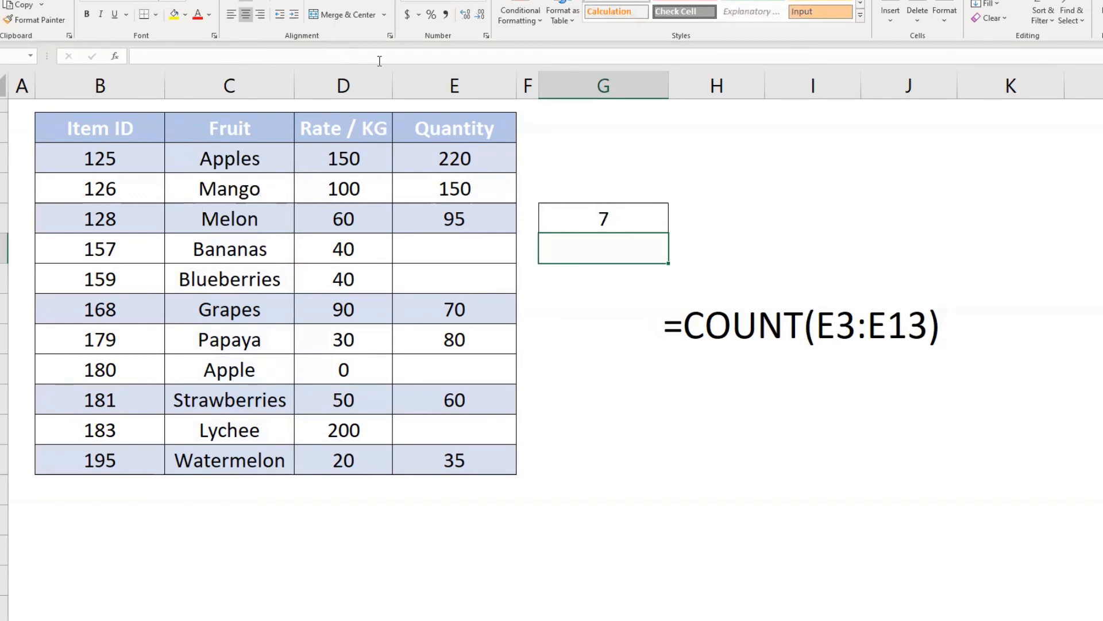
Change the formula in G5 to =COUNTBLANK(E3:E13) and select the Quantity cells to check the blanks
click(575, 217)
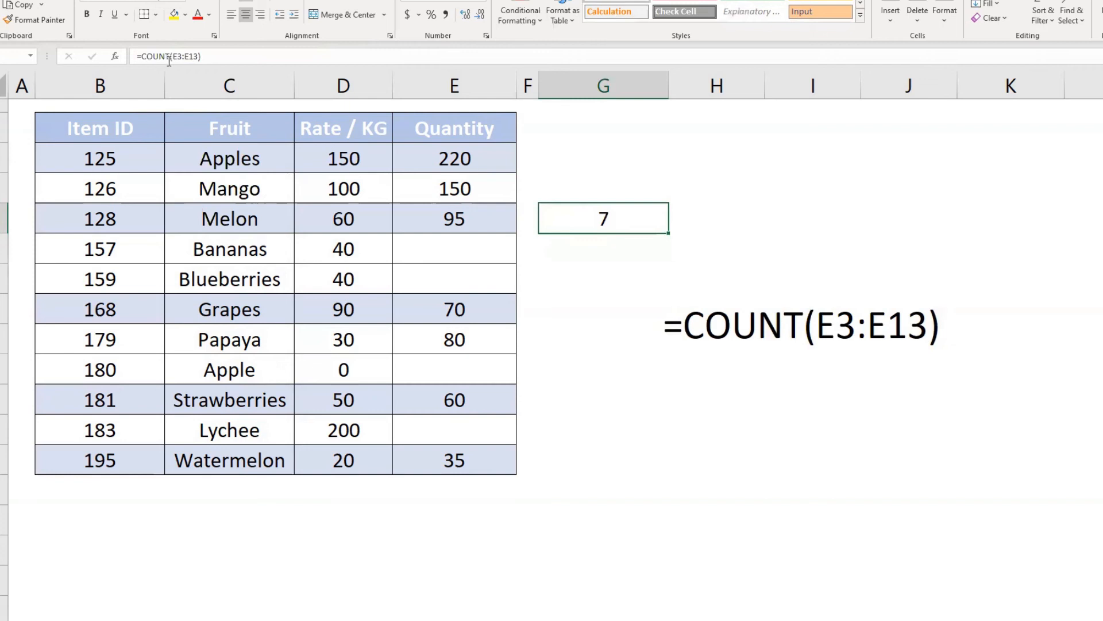
text(BLANK)
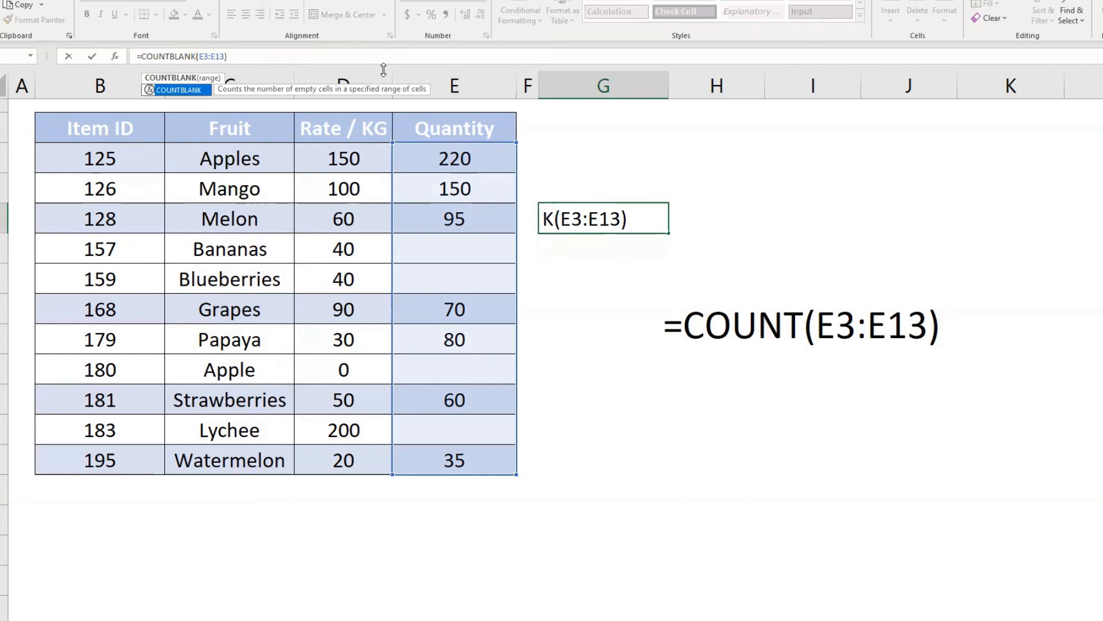
key(Return)
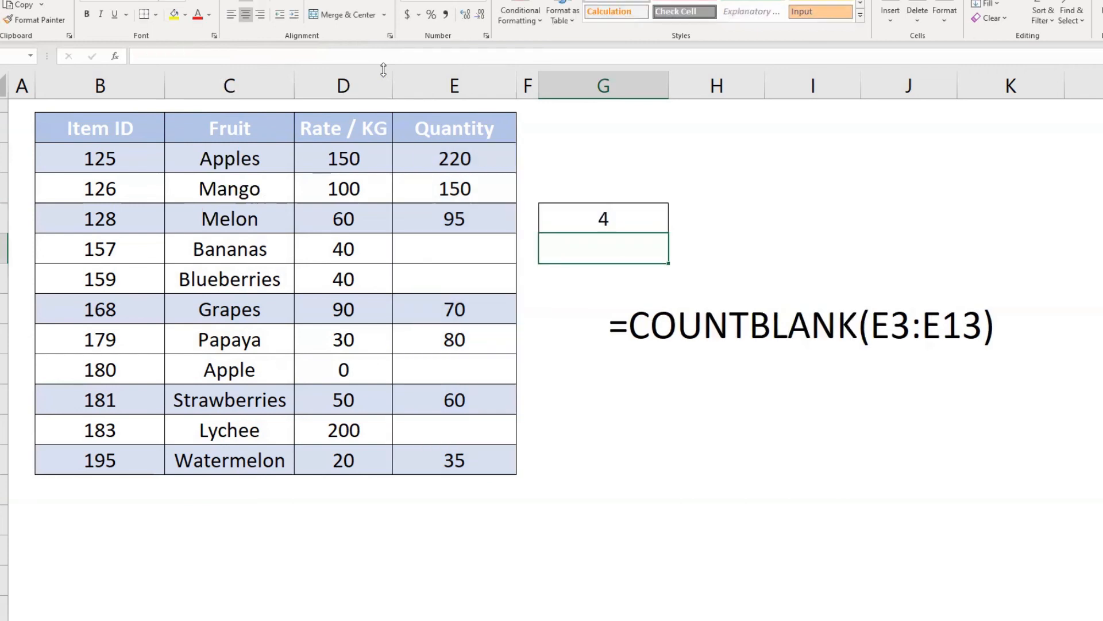
drag(454, 163, 442, 457)
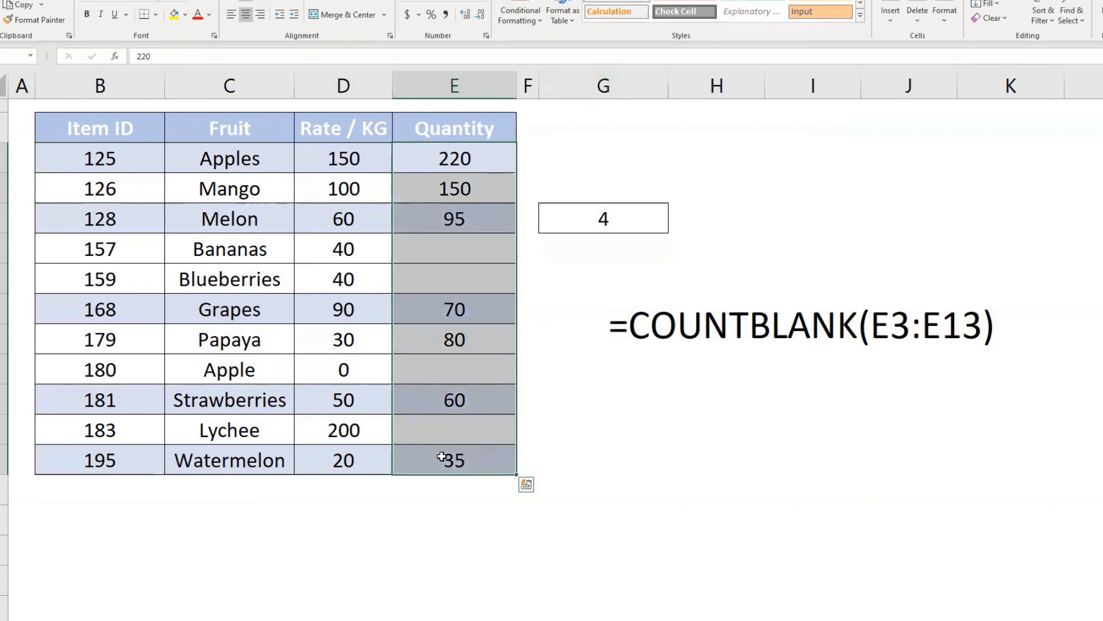